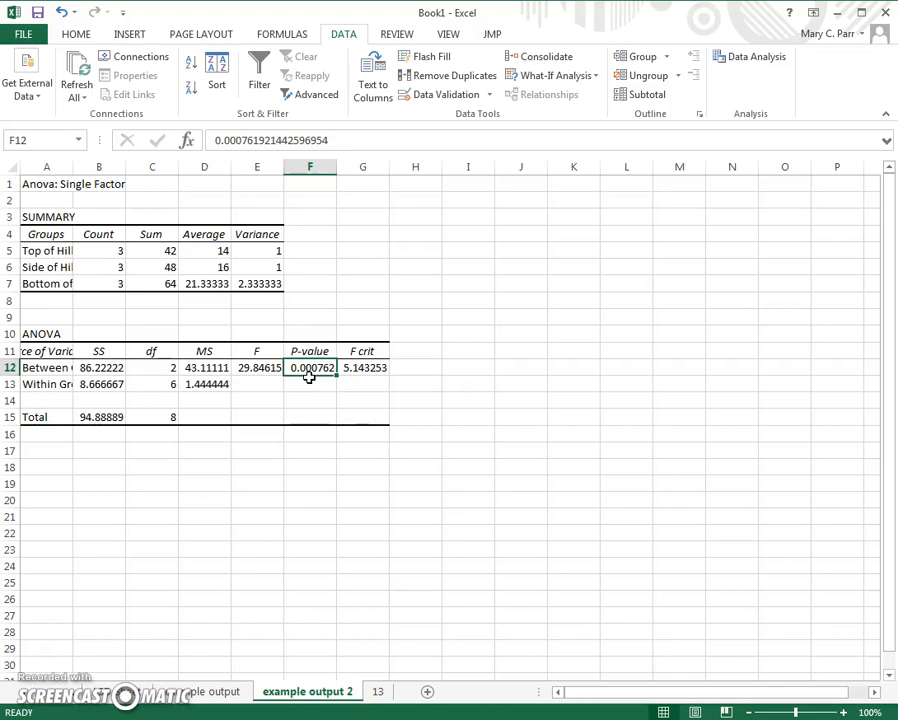
# Step: Review the hill samples and the LSD calculator, and widen column A of the example output 2 sheet to fit its labels
pyautogui.click(377, 690)
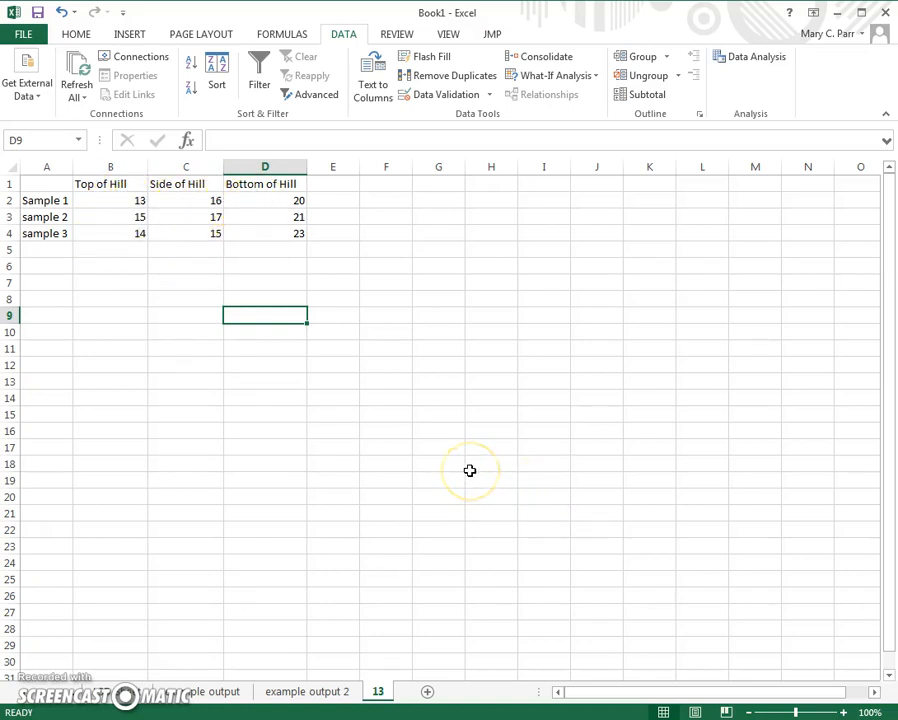
pyautogui.click(326, 694)
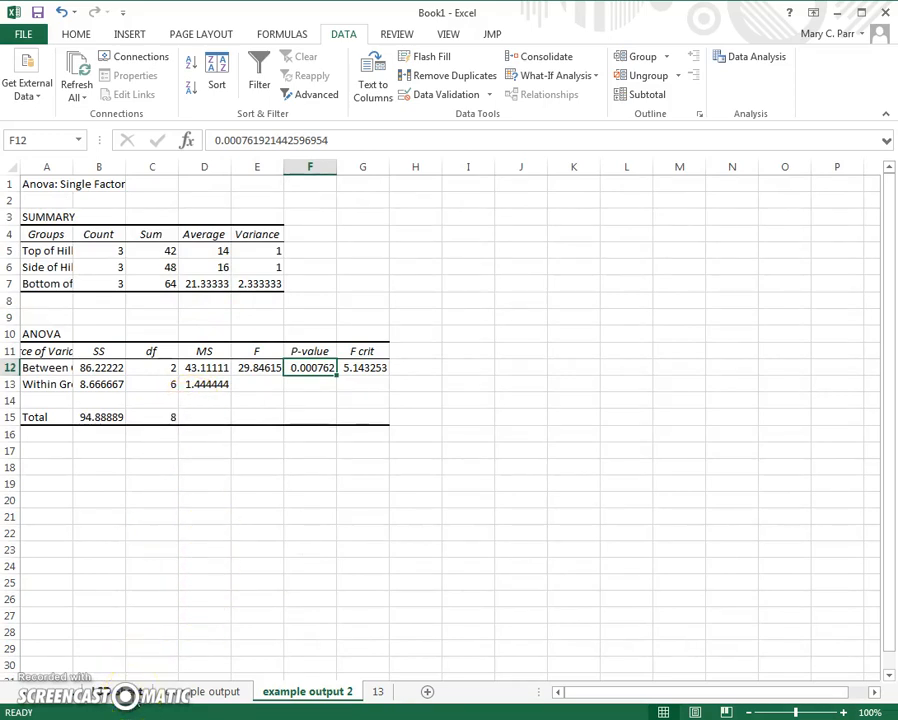
pyautogui.click(100, 690)
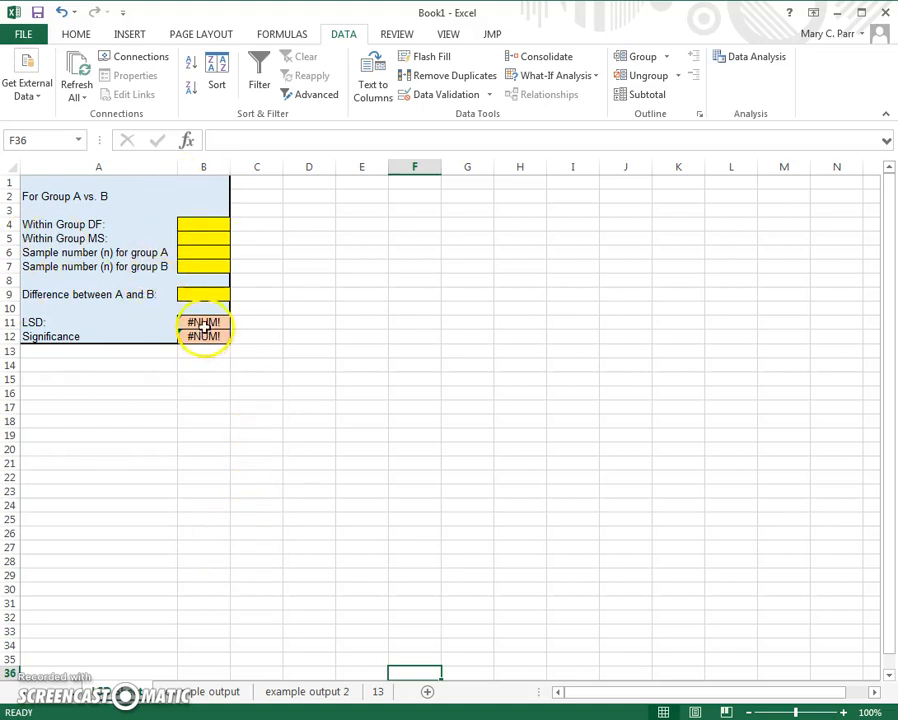
pyautogui.click(305, 691)
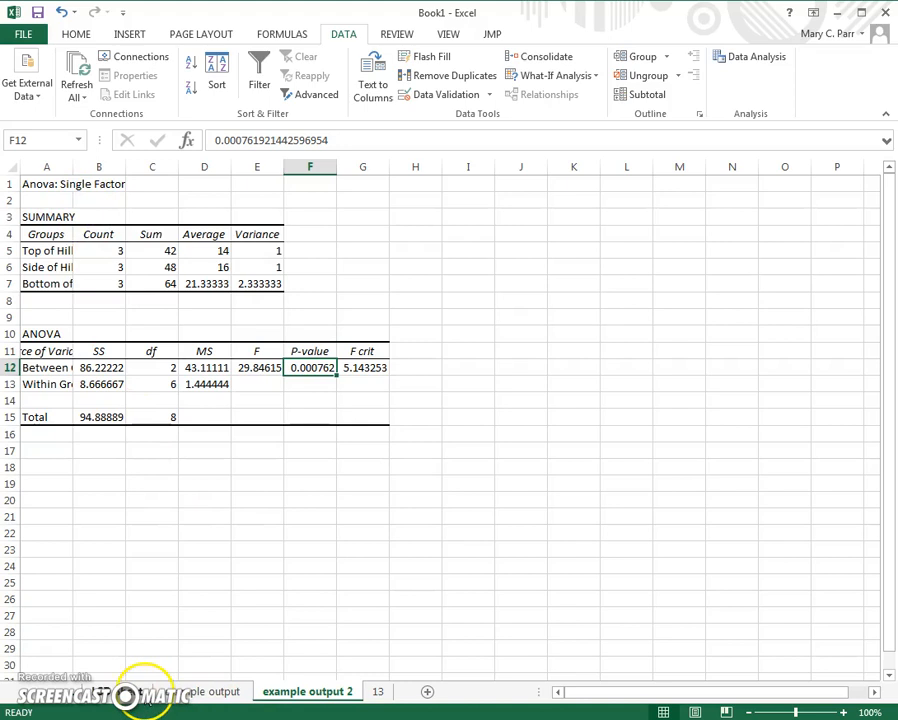
pyautogui.click(125, 693)
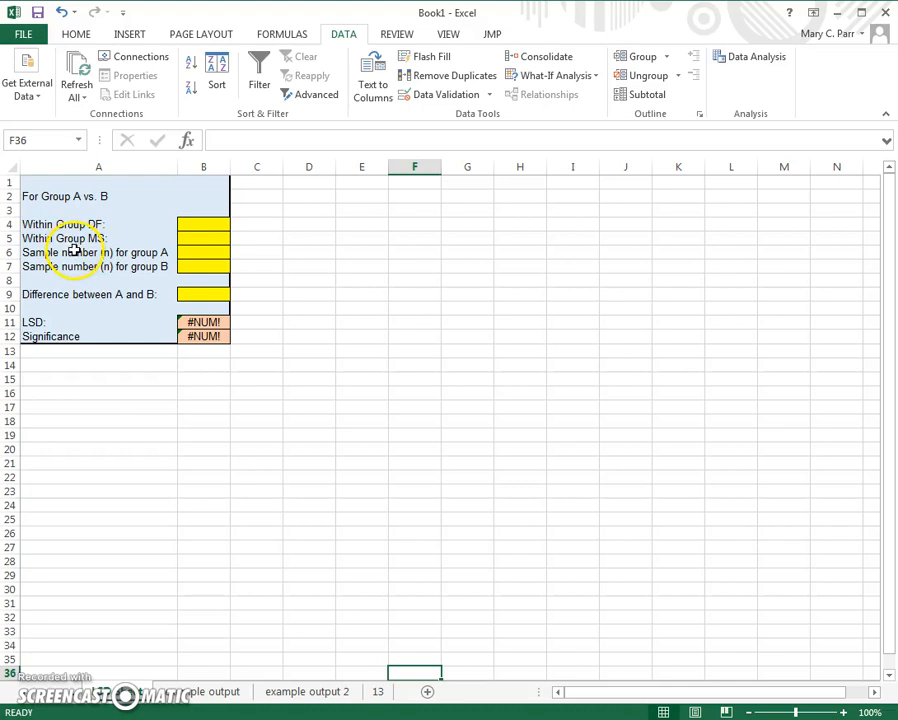
pyautogui.click(300, 692)
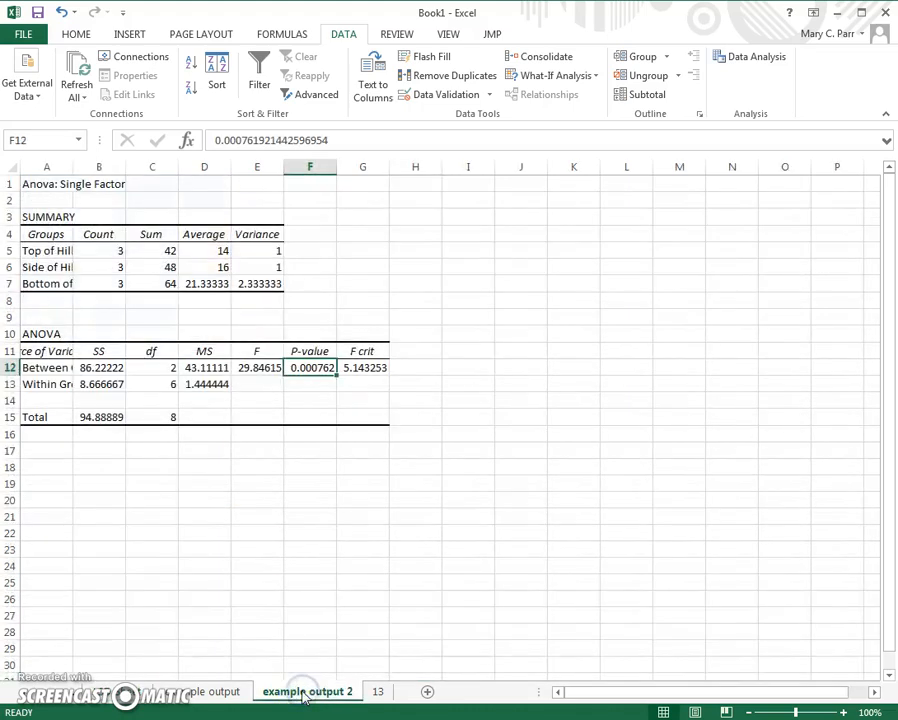
pyautogui.moveTo(72, 167); pyautogui.dragTo(116, 177)
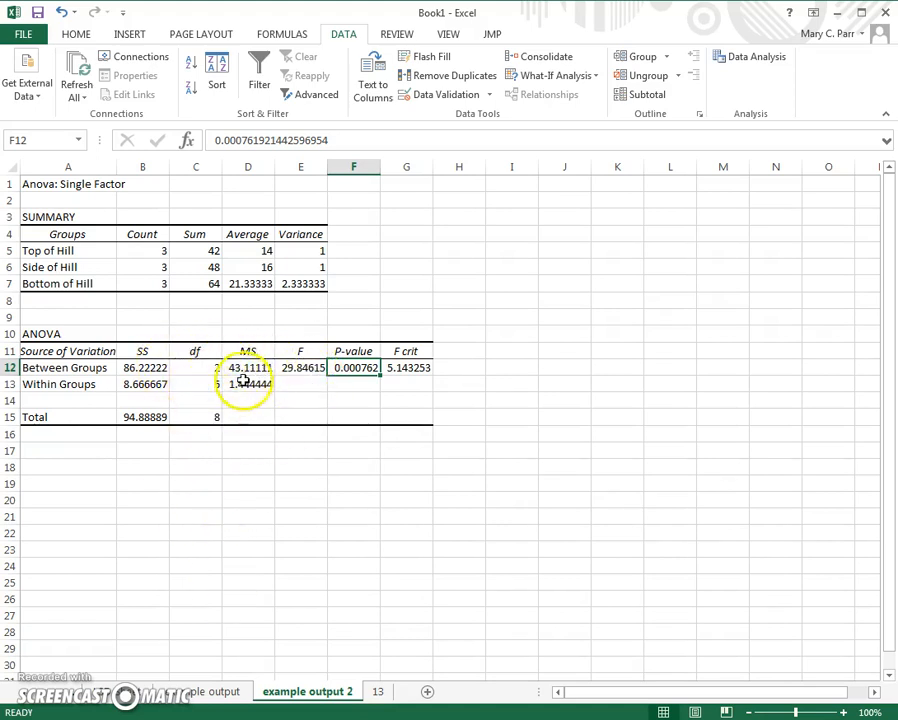
# Step: Enter 6, the Within Groups df from example output 2, as the Within Group DF in the LSD calculator
pyautogui.click(140, 690)
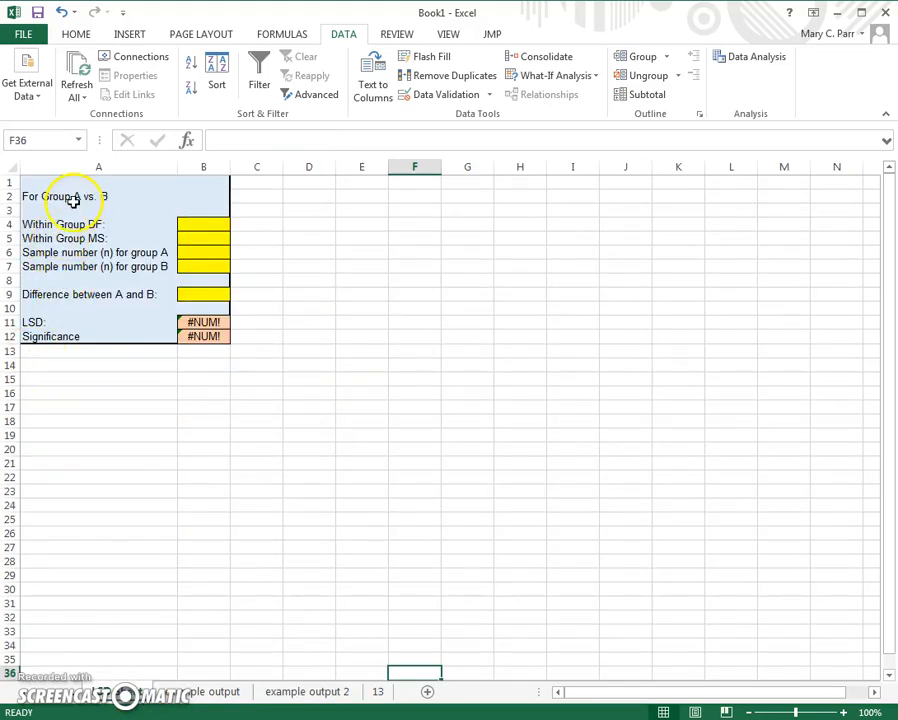
pyautogui.click(290, 692)
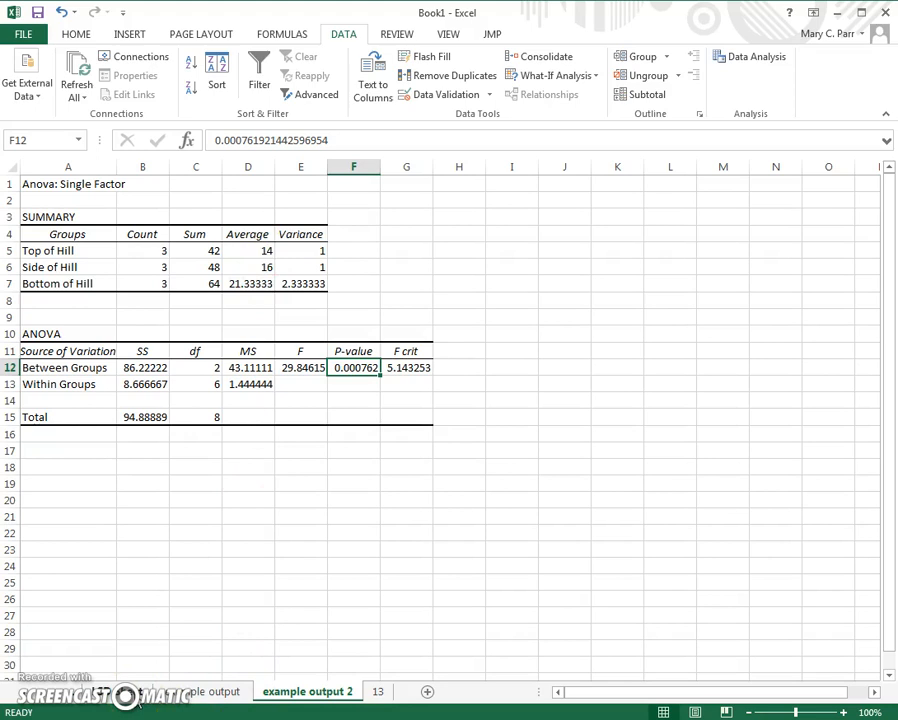
pyautogui.click(128, 692)
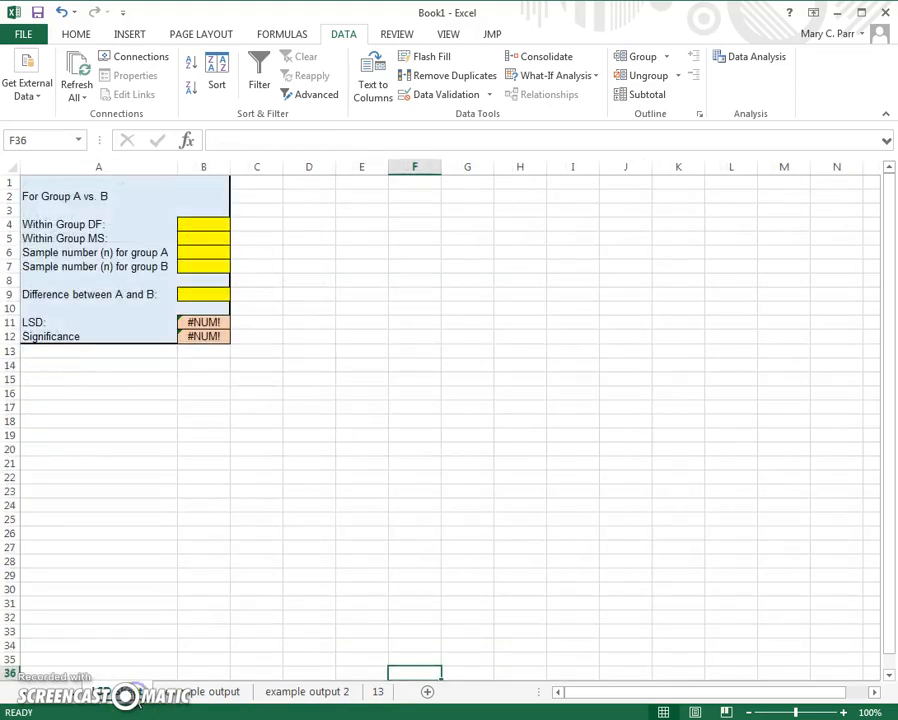
pyautogui.click(275, 691)
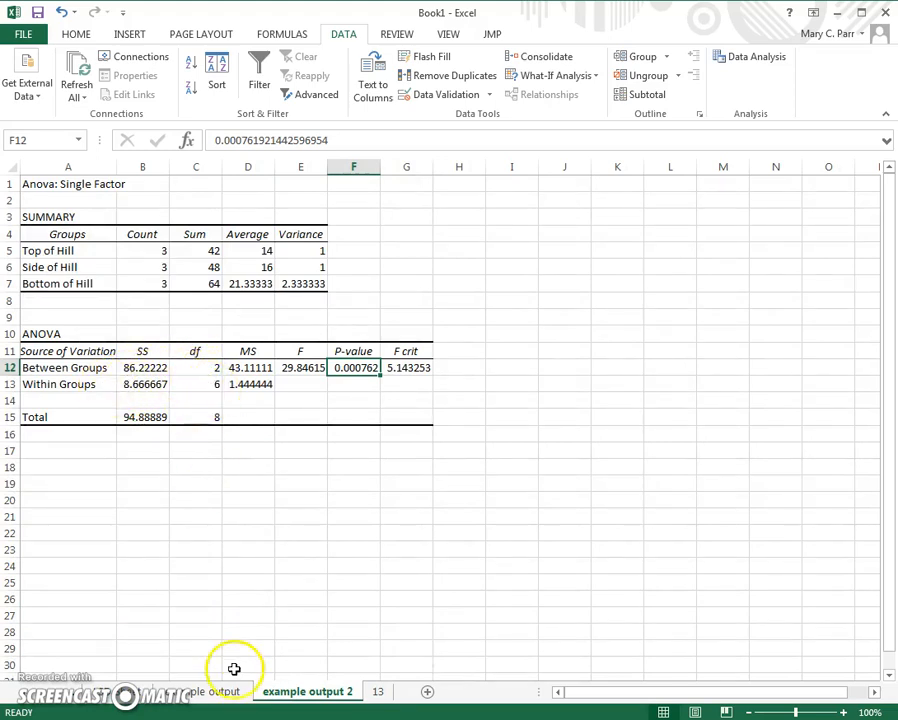
pyautogui.click(127, 694)
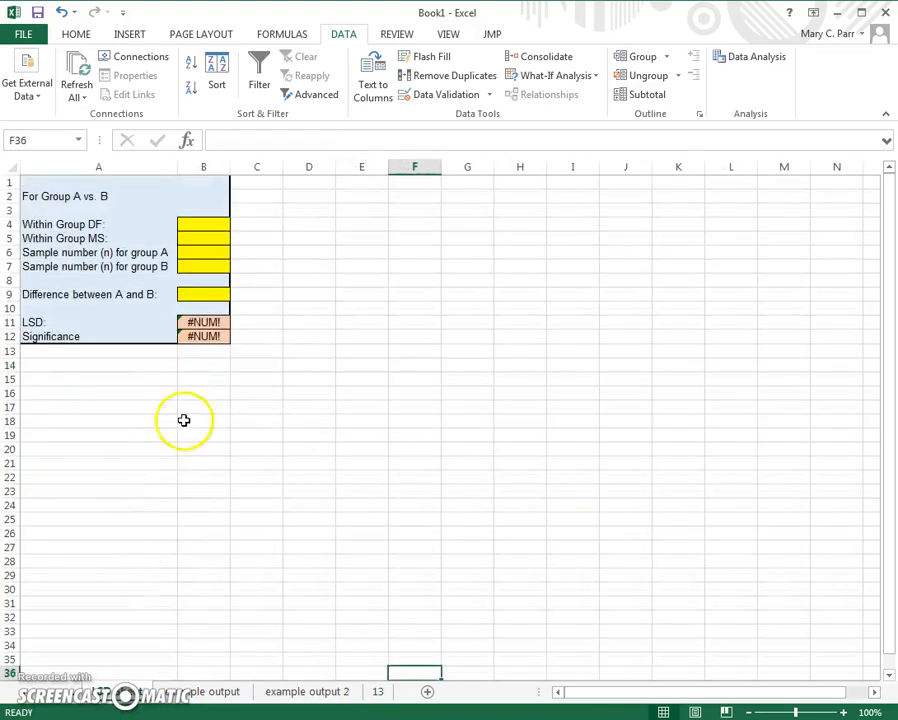
pyautogui.click(193, 226)
pyautogui.write('6')
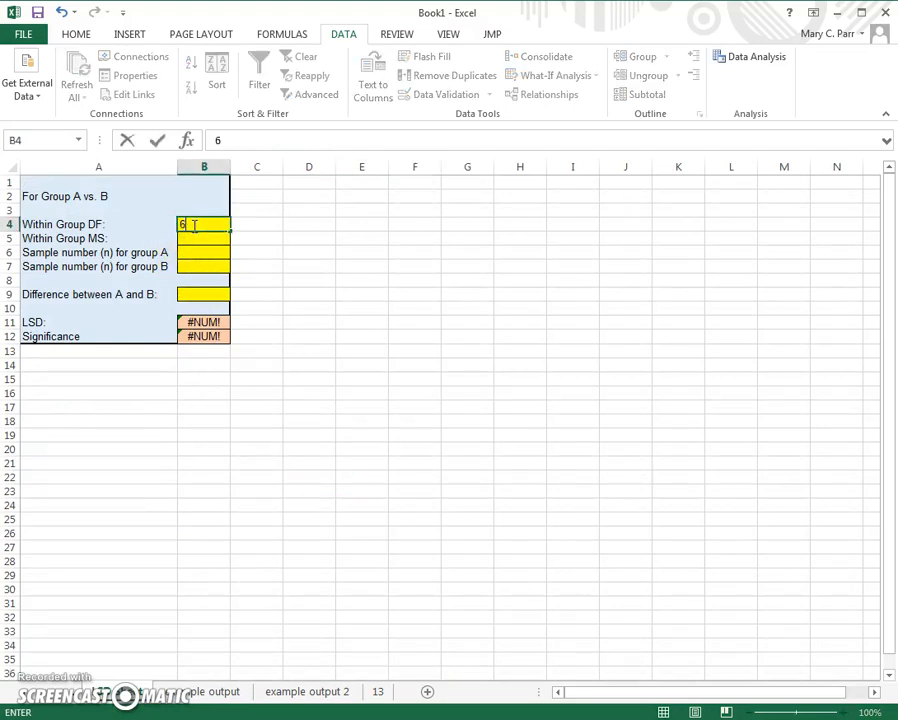
# Step: Copy the Within Groups MS value from example output 2 into the Within Group MS cell of the LSD calculator
pyautogui.click(296, 692)
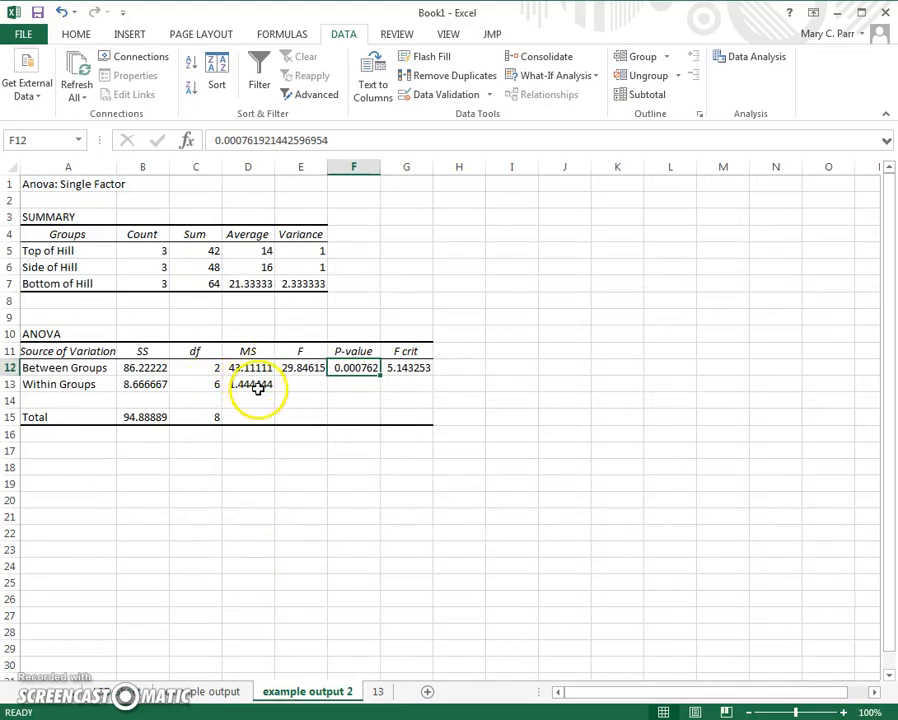
pyautogui.click(258, 389)
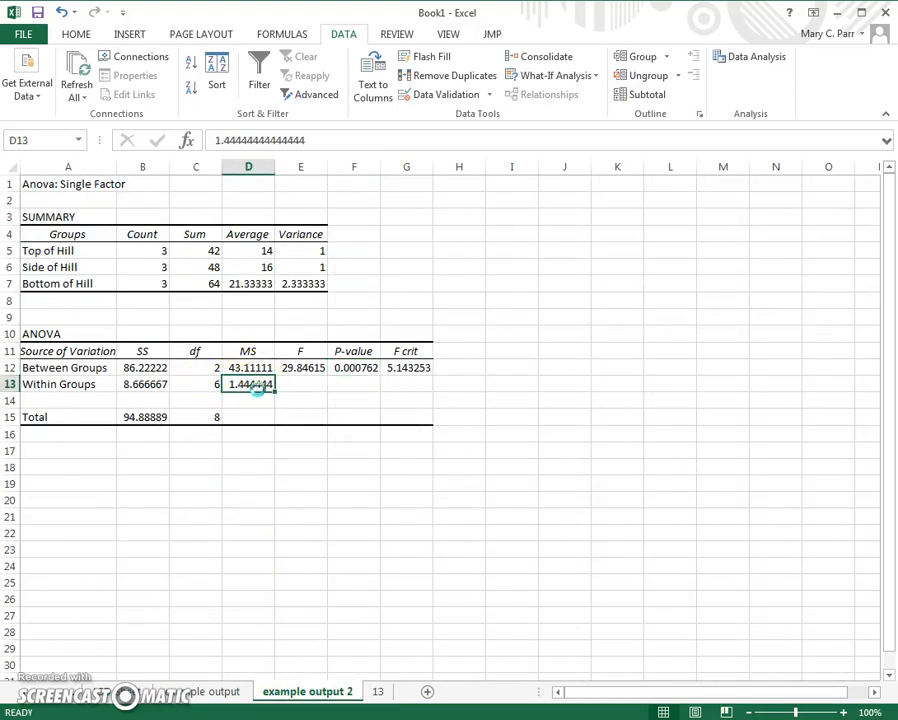
pyautogui.hotkey('ctrl', 'c')
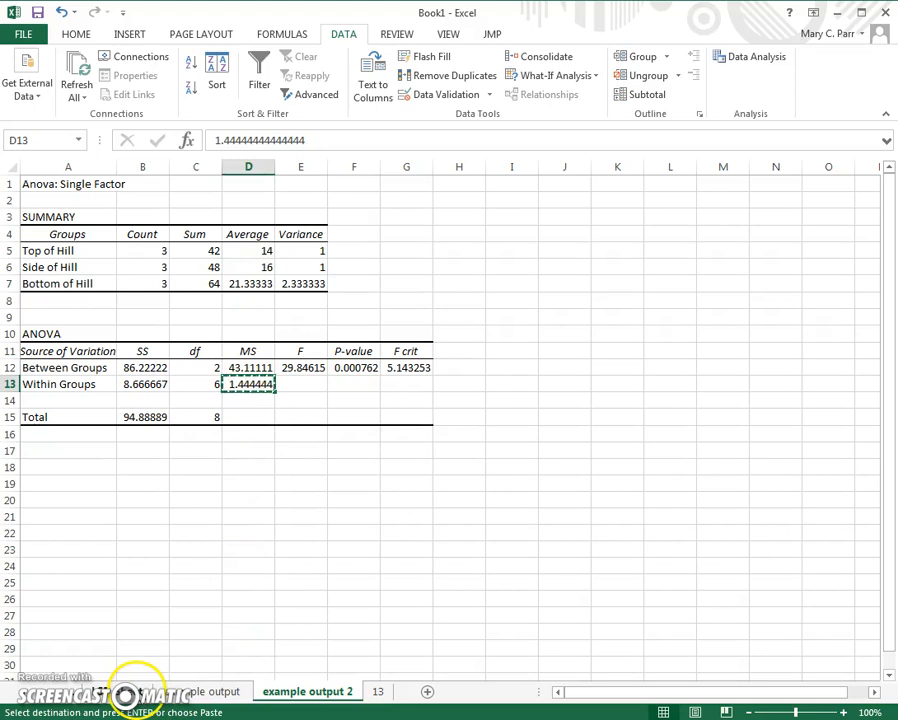
pyautogui.click(129, 692)
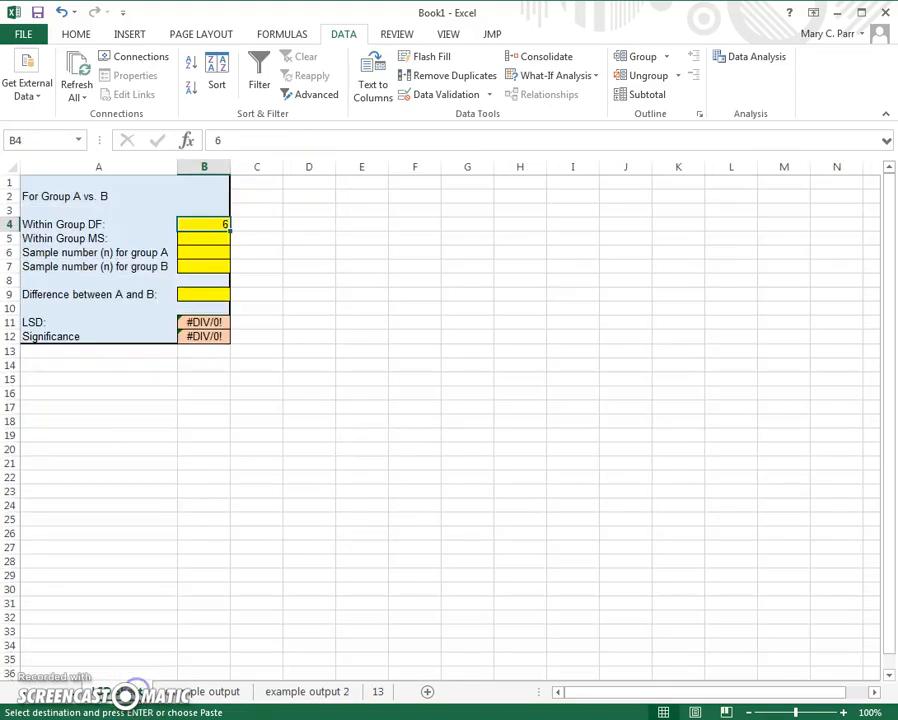
pyautogui.click(211, 244)
pyautogui.hotkey('ctrl', 'v')
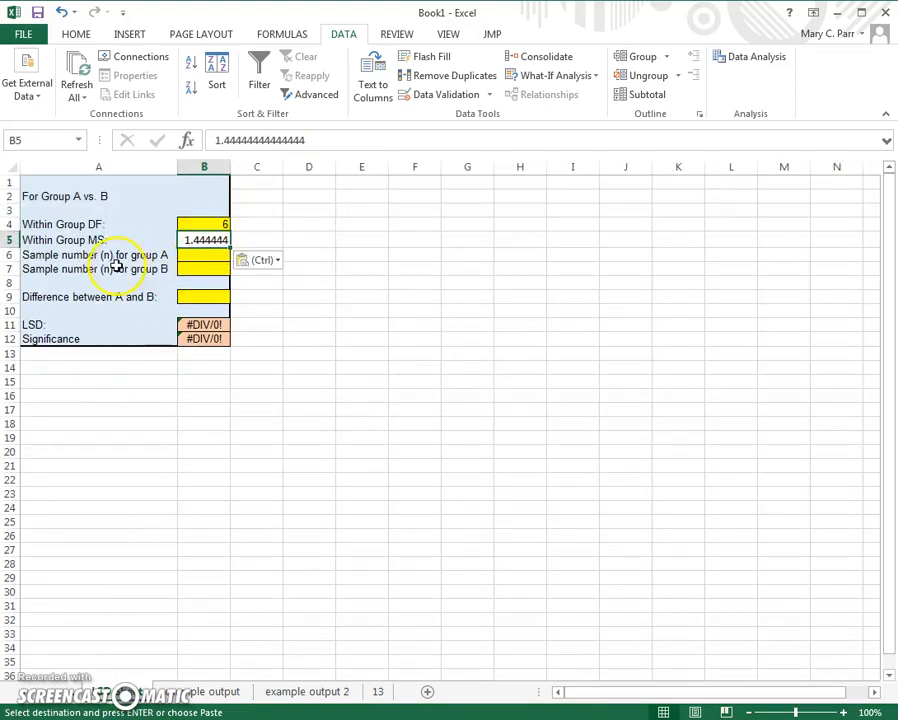
# Step: Set the sample number (n) to 3 for both group A and group B
pyautogui.click(194, 260)
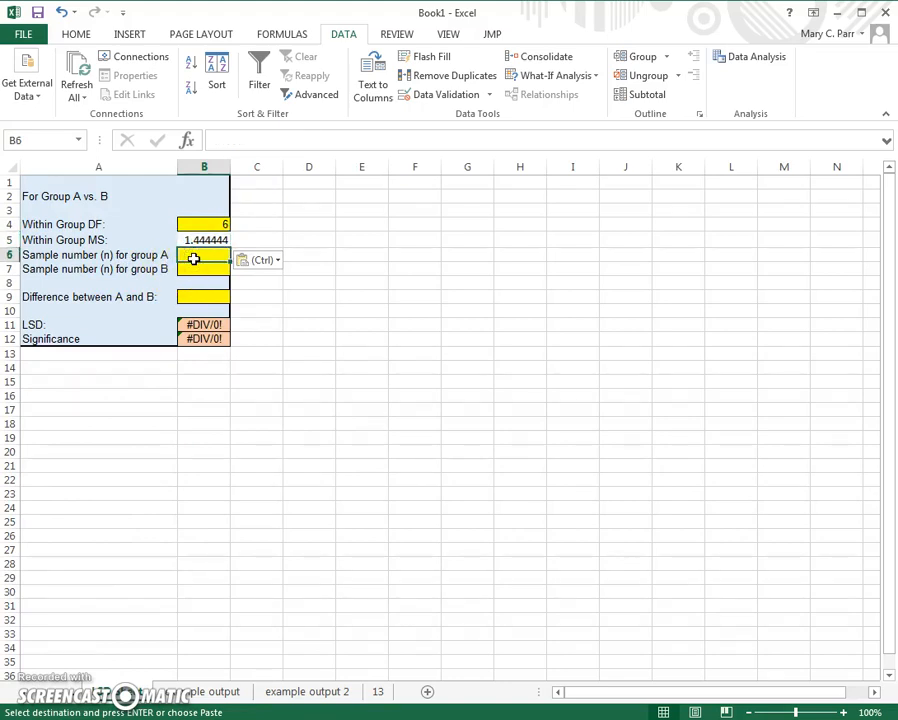
pyautogui.write('3')
pyautogui.click(204, 272)
pyautogui.write('3')
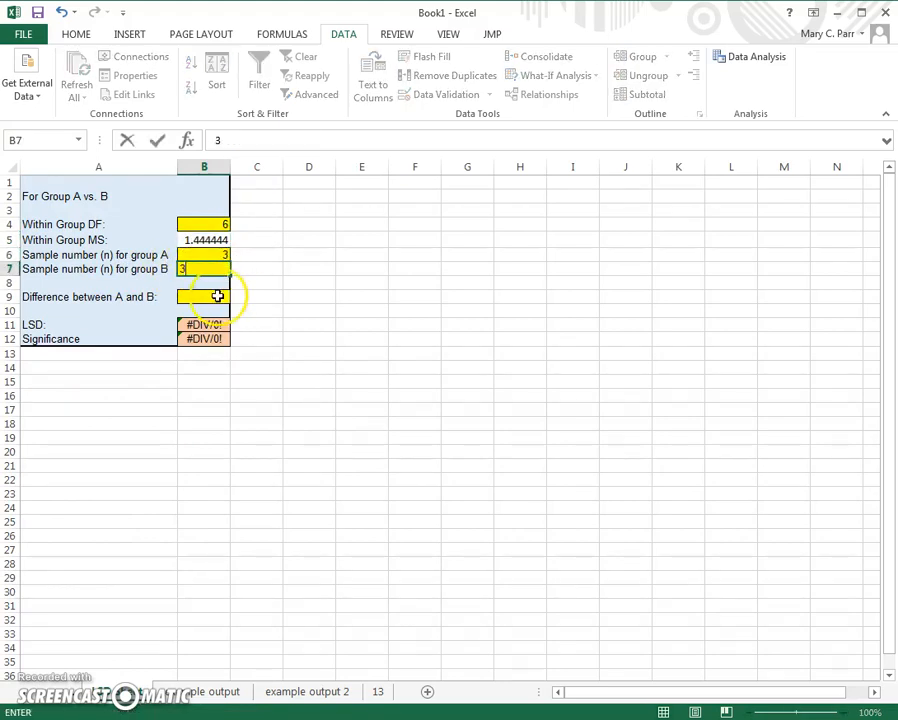
# Step: Enter 2 as the difference between A and B, using the Top of Hill and Side of Hill averages from example output 2
pyautogui.click(207, 299)
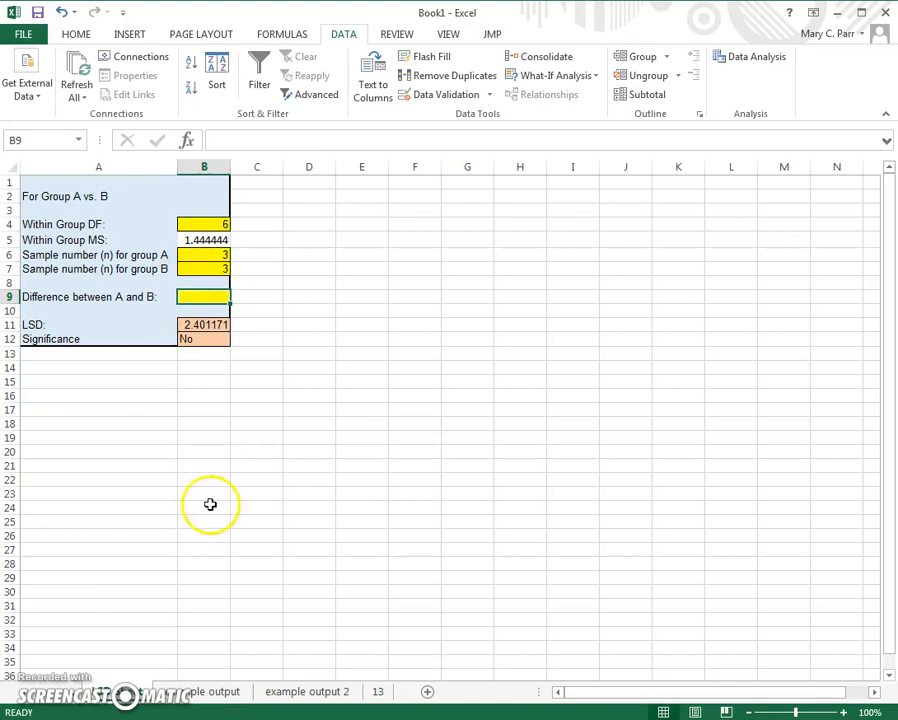
pyautogui.click(288, 693)
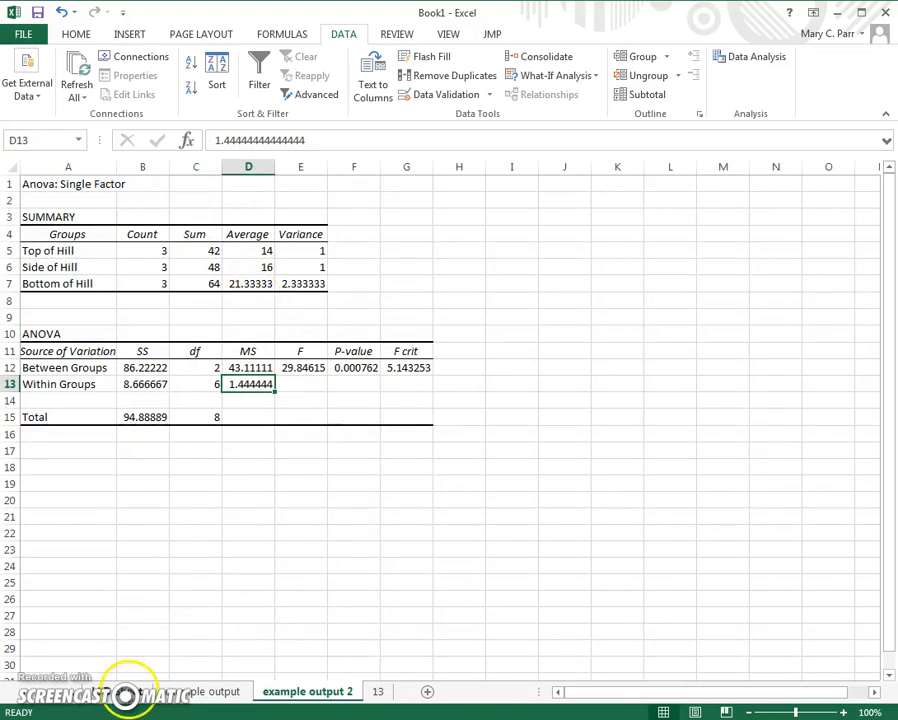
pyautogui.click(125, 693)
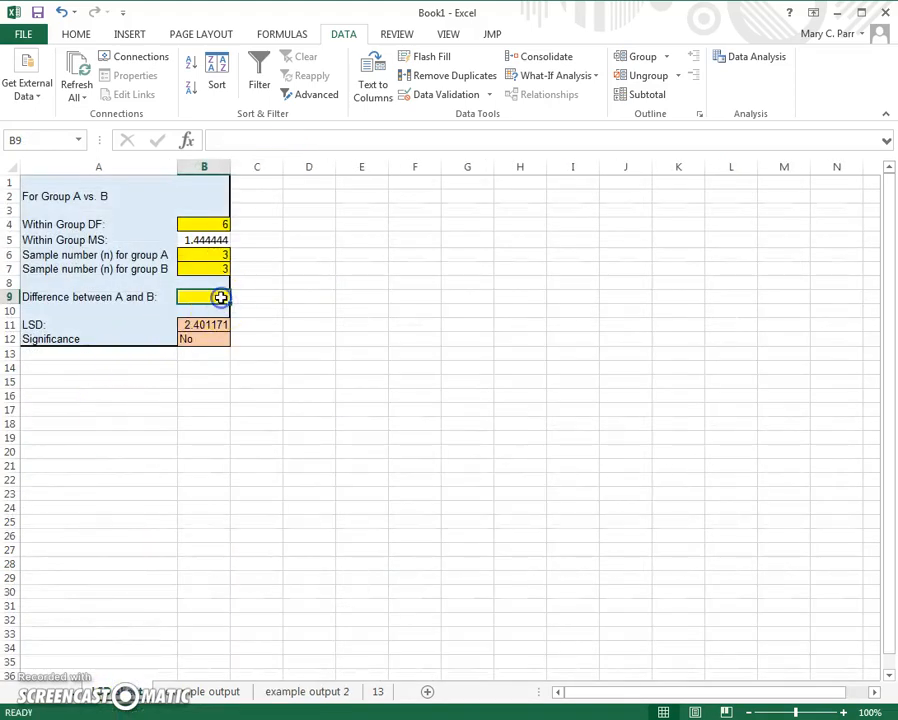
pyautogui.write('2')
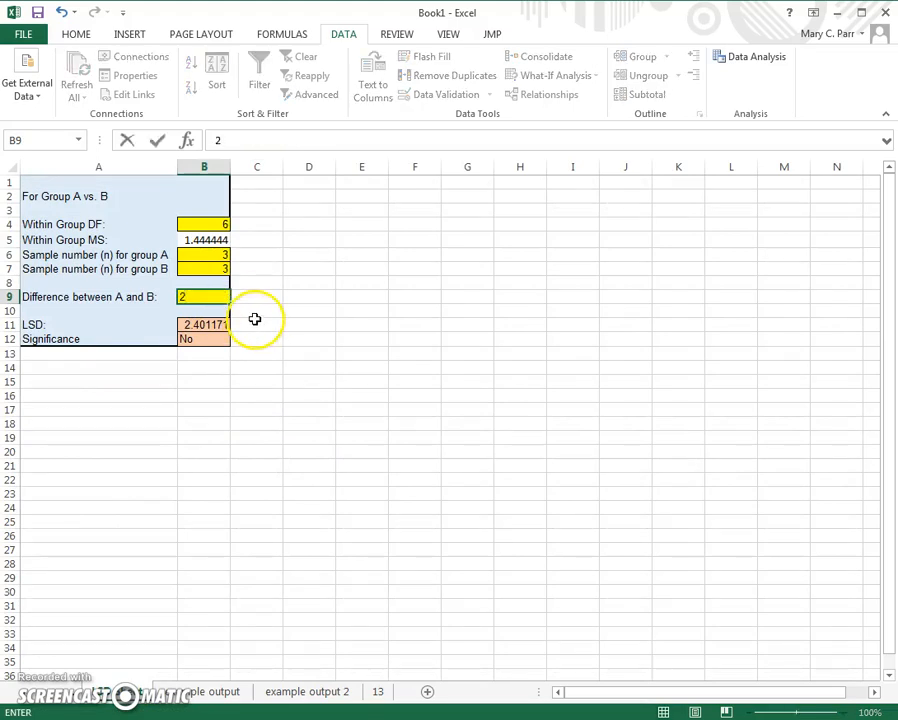
pyautogui.click(256, 322)
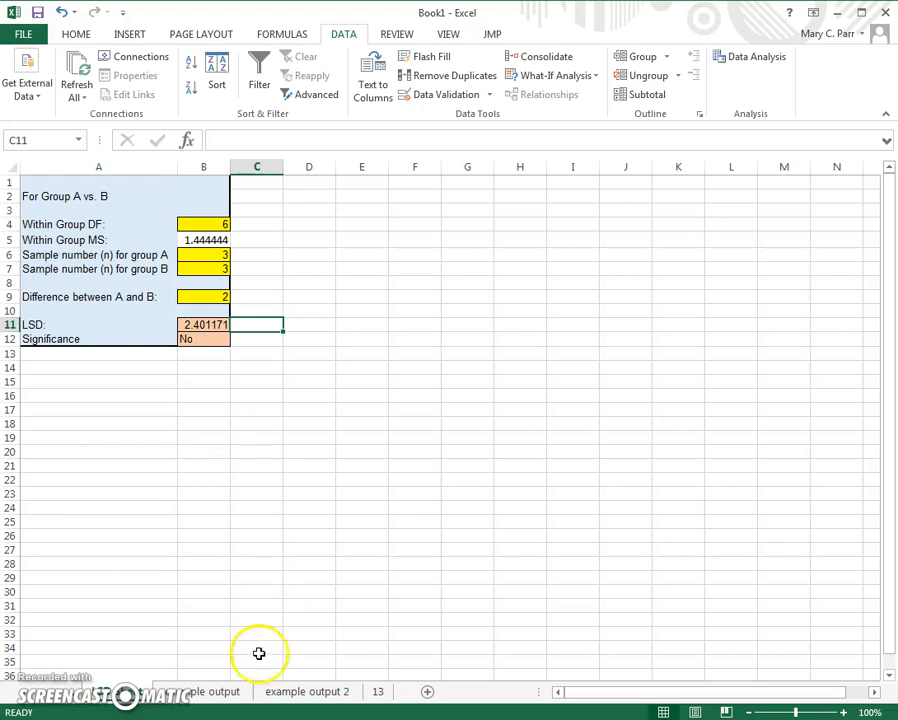
# Step: Replace the difference between A and B with the formula =21.333-16, comparing the Bottom of Hill and Side of Hill averages
pyautogui.click(214, 692)
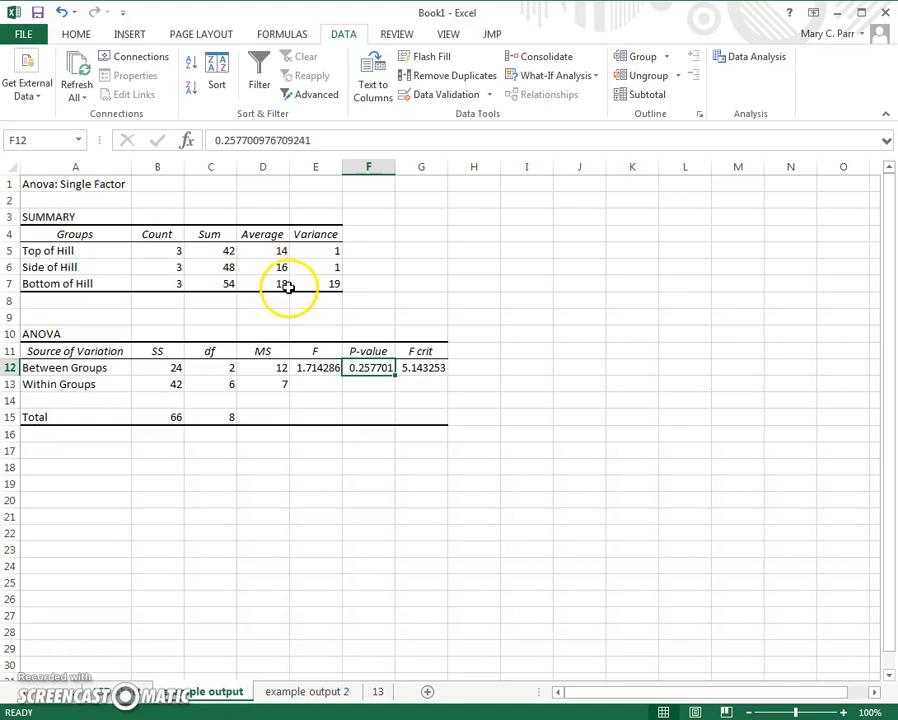
pyautogui.click(113, 691)
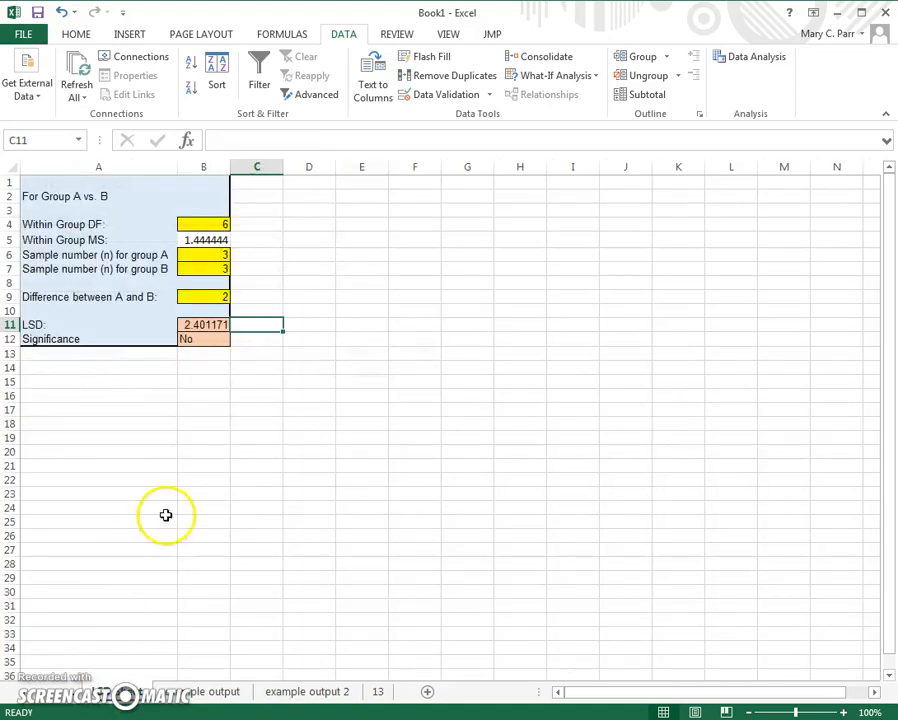
pyautogui.click(225, 692)
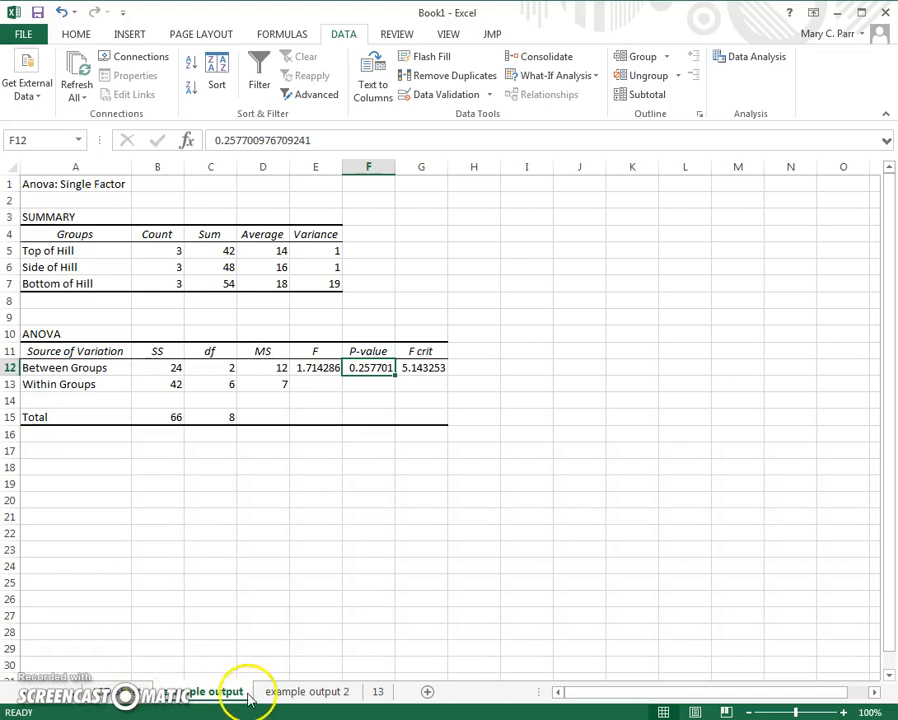
pyautogui.click(280, 691)
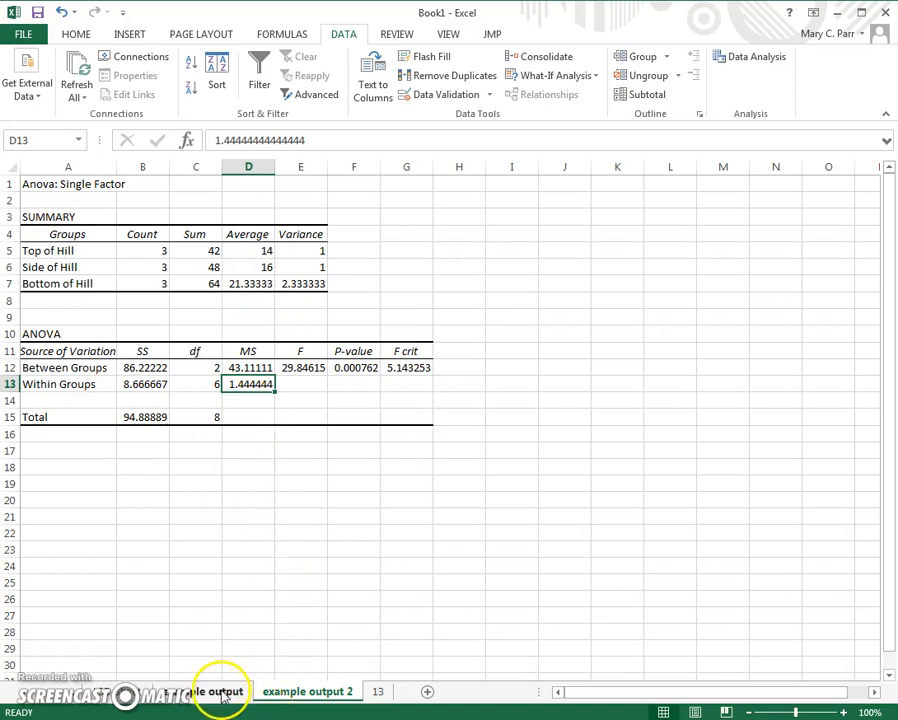
pyautogui.click(130, 691)
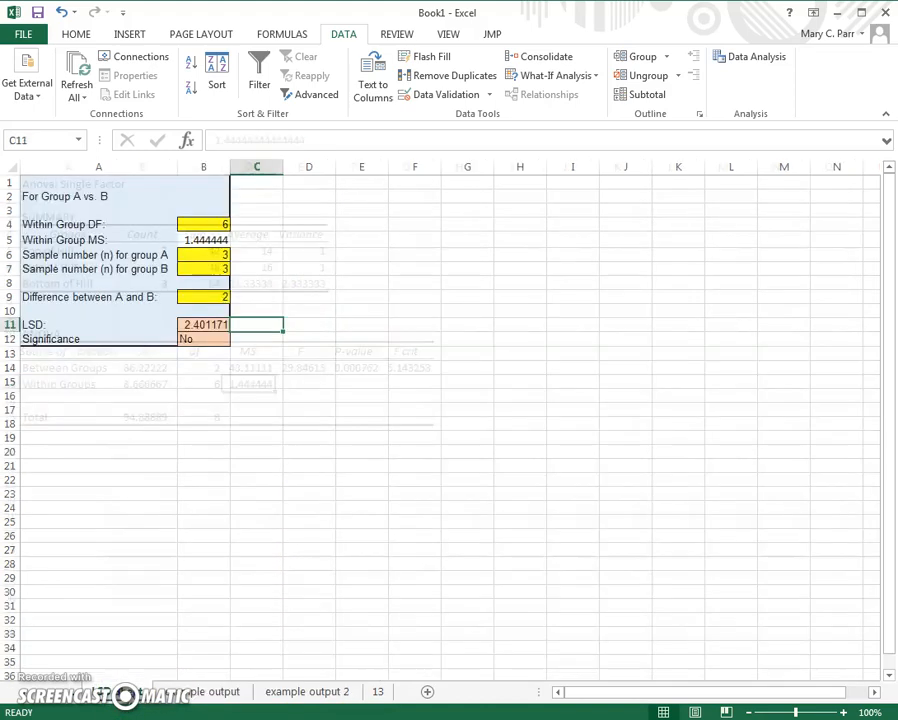
pyautogui.click(226, 300)
pyautogui.write('21')
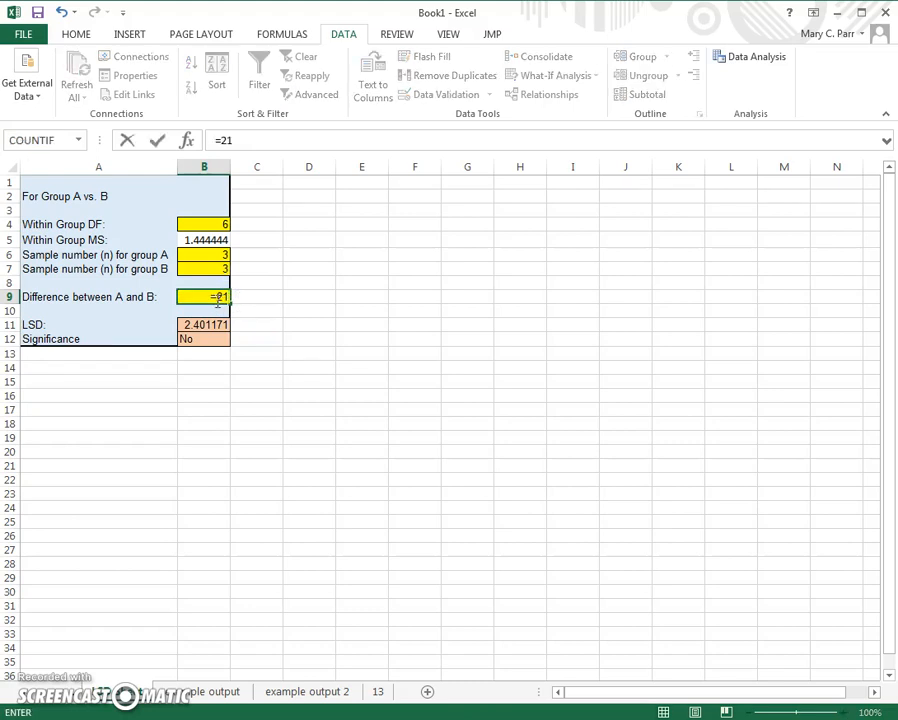
pyautogui.write('.333-16')
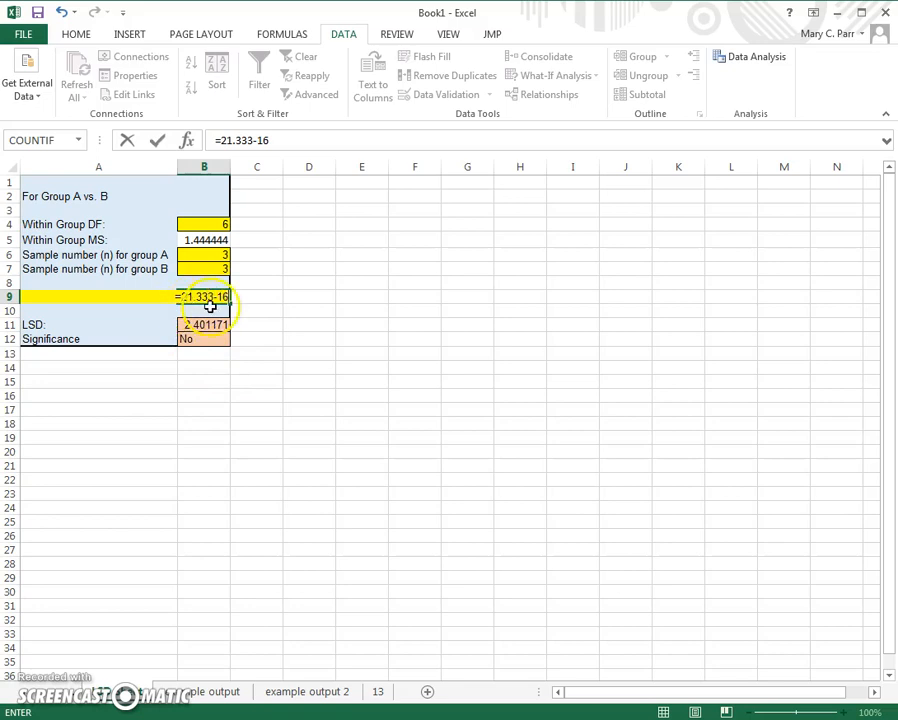
pyautogui.click(202, 309)
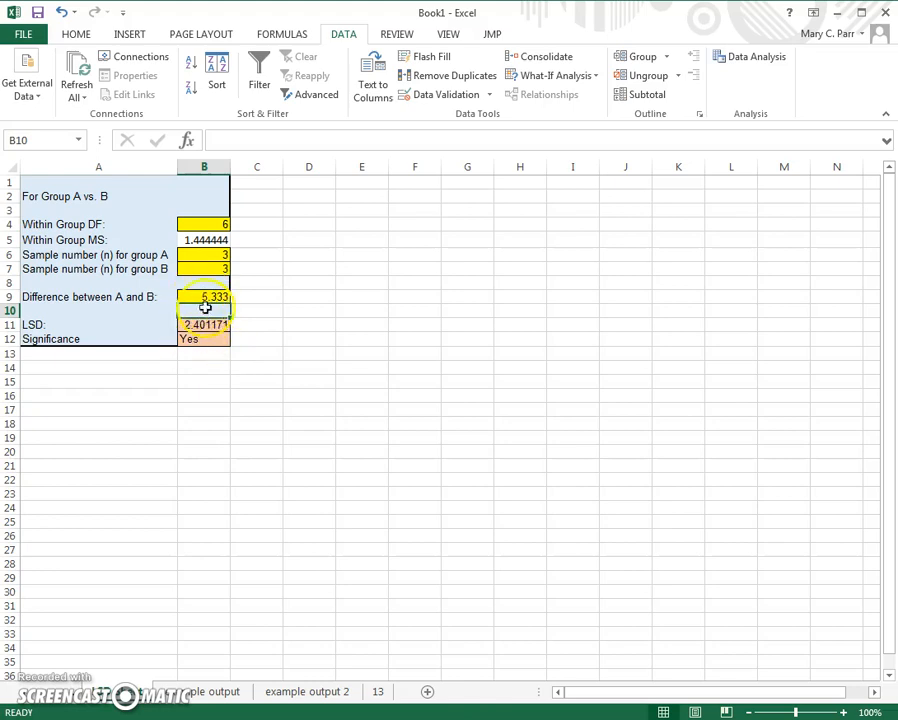
# Step: In column F of example output 2, label Bottom of Hill a, Side of Hill b and Top of Hill b, and return to the LSD calculator
pyautogui.click(307, 692)
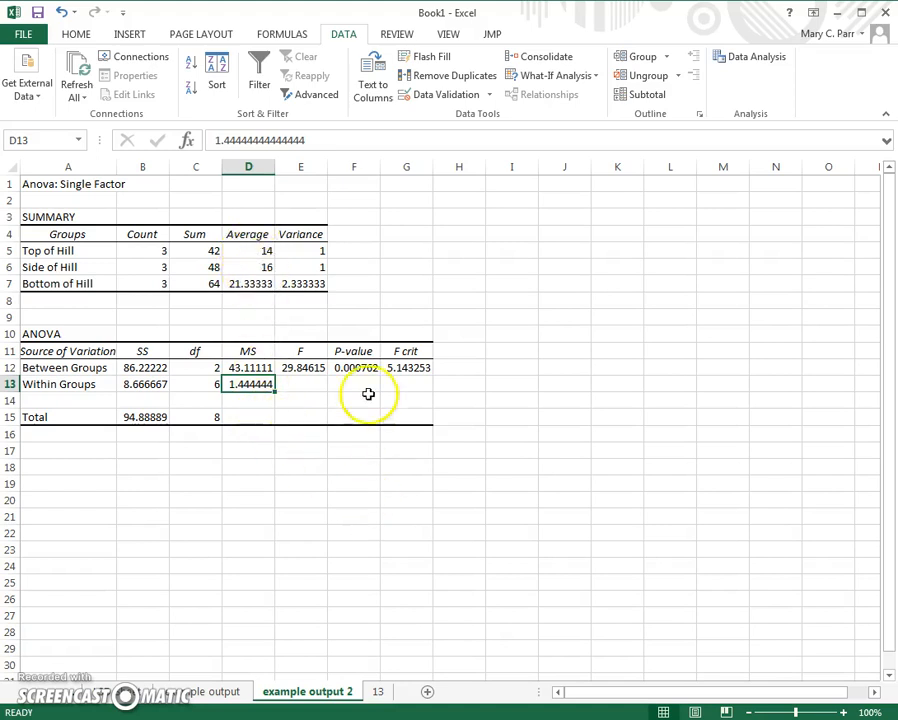
pyautogui.click(363, 246)
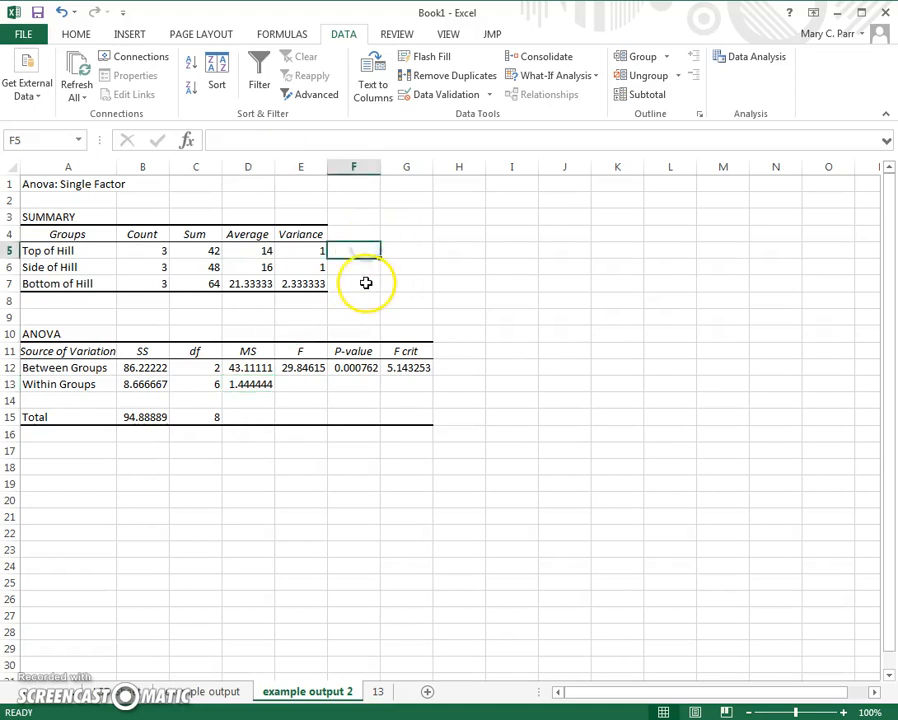
pyautogui.click(366, 283)
pyautogui.write('a')
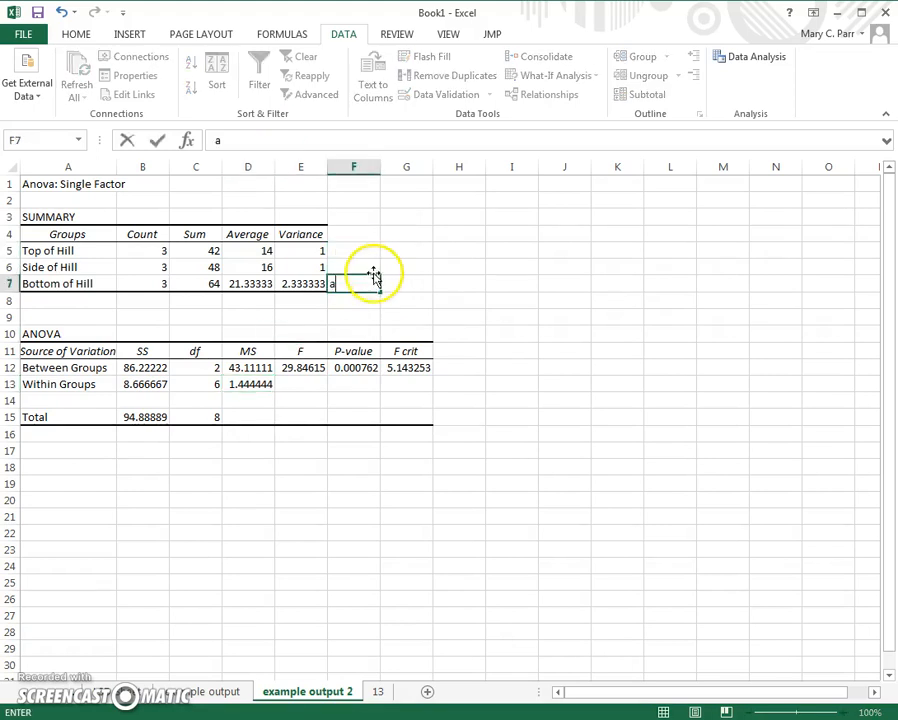
pyautogui.click(372, 264)
pyautogui.write('b')
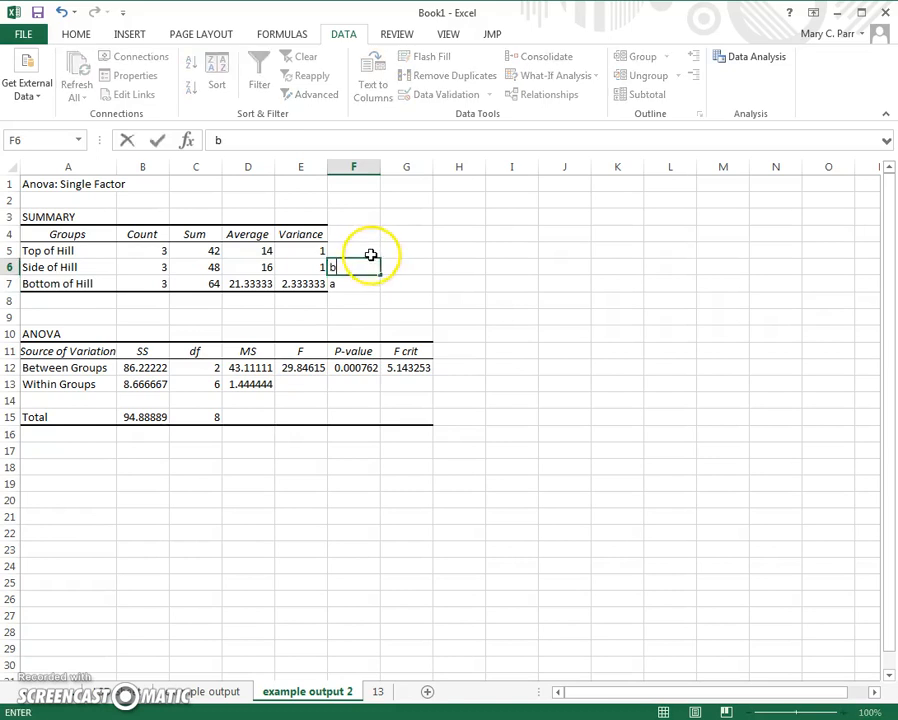
pyautogui.click(366, 248)
pyautogui.write('b')
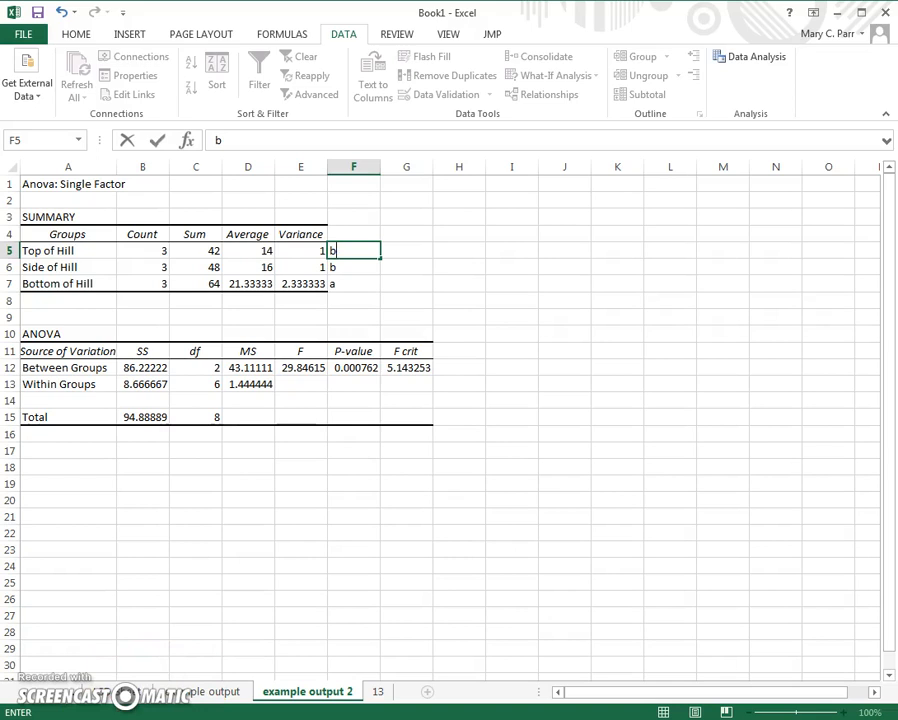
pyautogui.click(105, 691)
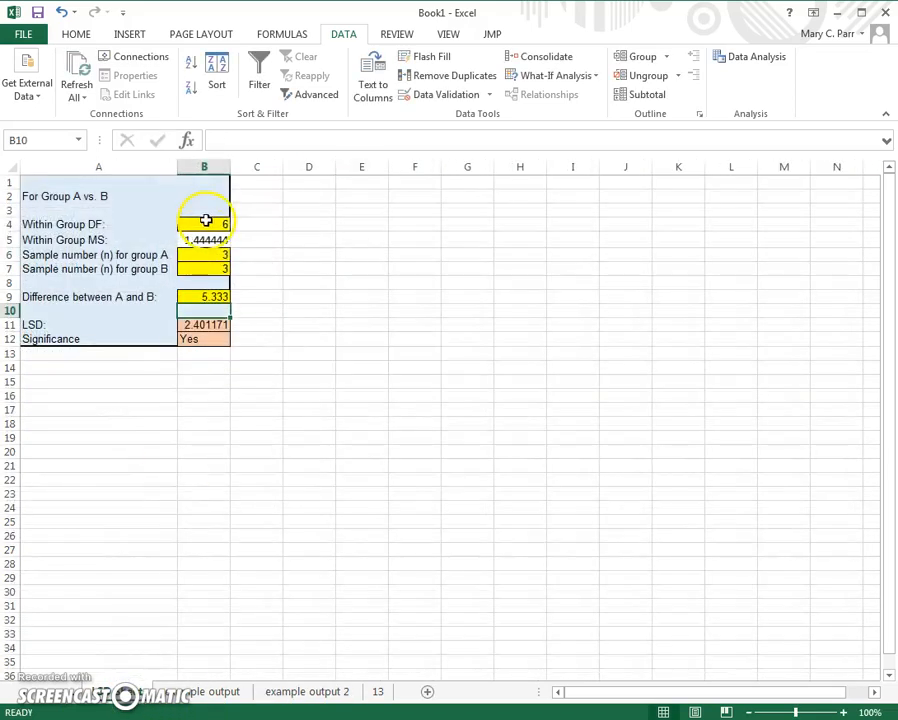